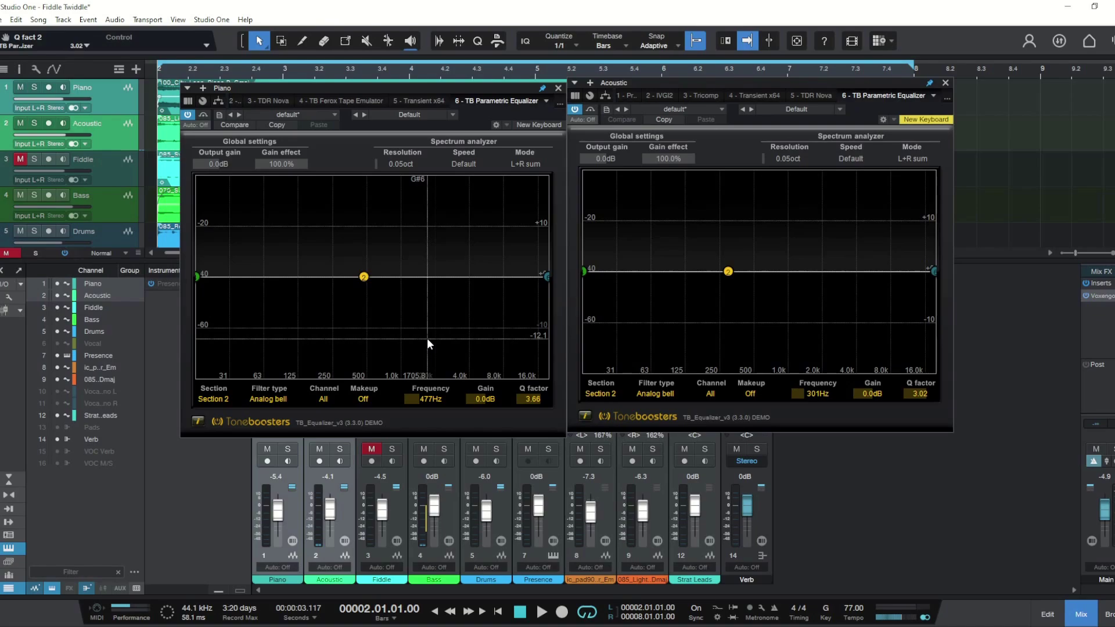
- Start playback and solo the Piano and Acoustic tracks so both play together
{"action": "key", "text": "space"}
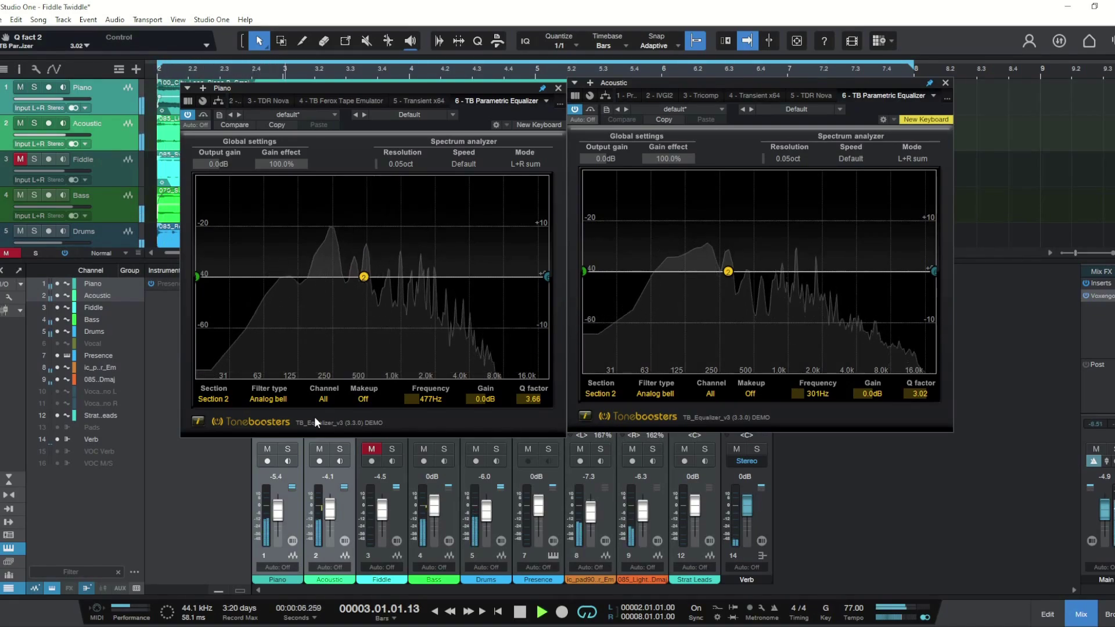
{"action": "left_click", "coordinate": [288, 449]}
{"action": "left_click", "coordinate": [339, 449]}
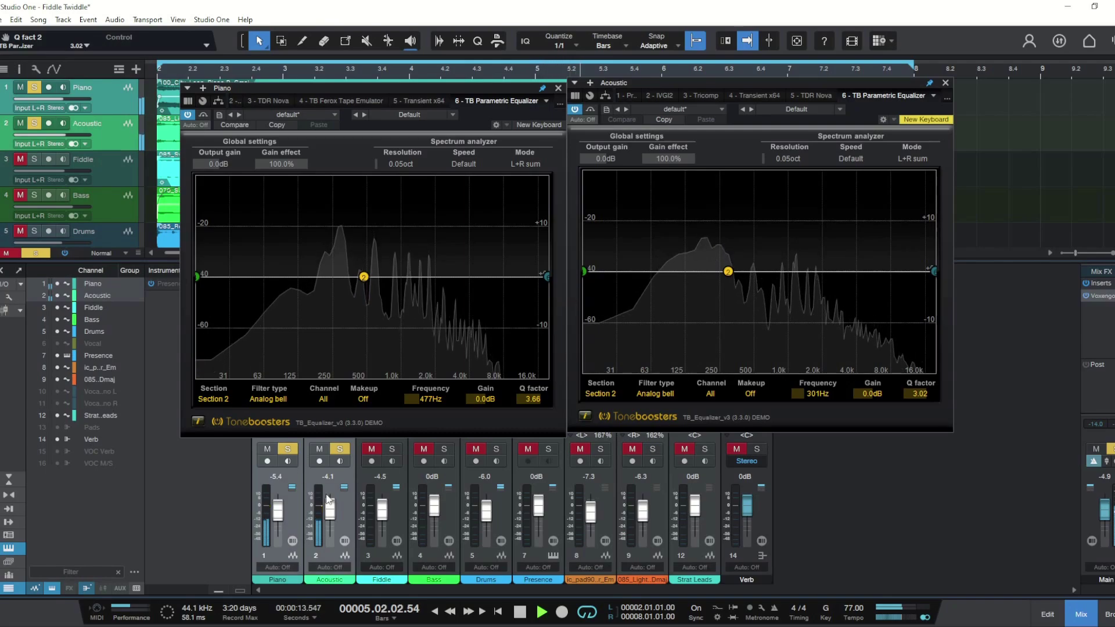
- Mute Piano and pull the Acoustic EQ's band 2 into a narrow cut with Q 5.28
{"action": "left_click", "coordinate": [268, 449]}
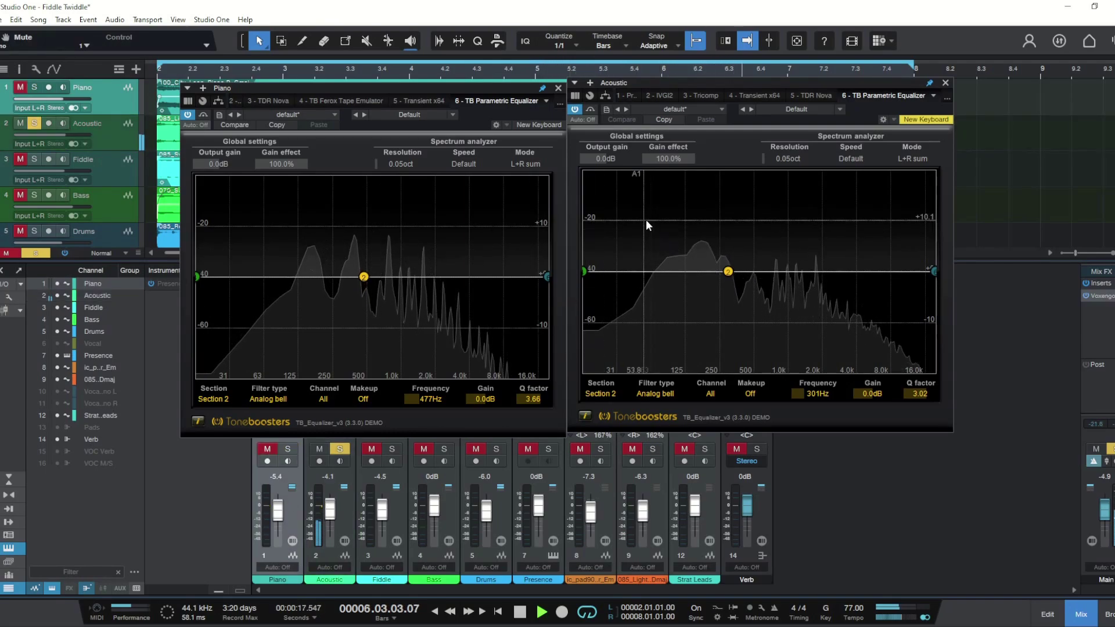
{"action": "left_click_drag", "start_coordinate": [728, 271], "coordinate": [752, 342]}
{"action": "scroll", "coordinate": [740, 344], "scroll_direction": "up", "scroll_amount": 5}
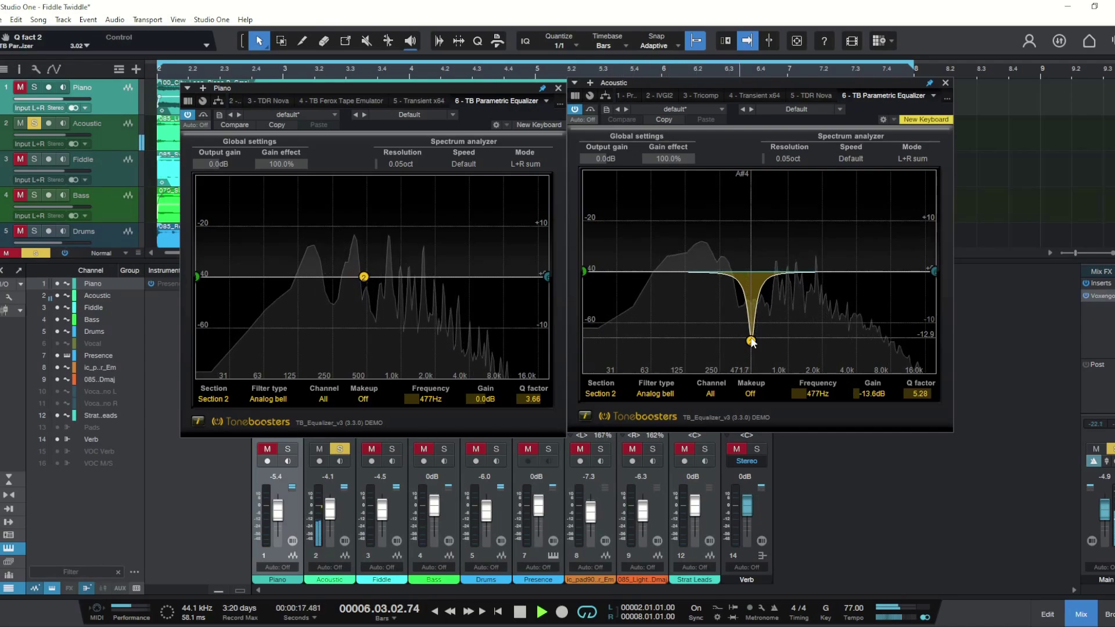
{"action": "left_click_drag", "start_coordinate": [751, 343], "coordinate": [744, 280]}
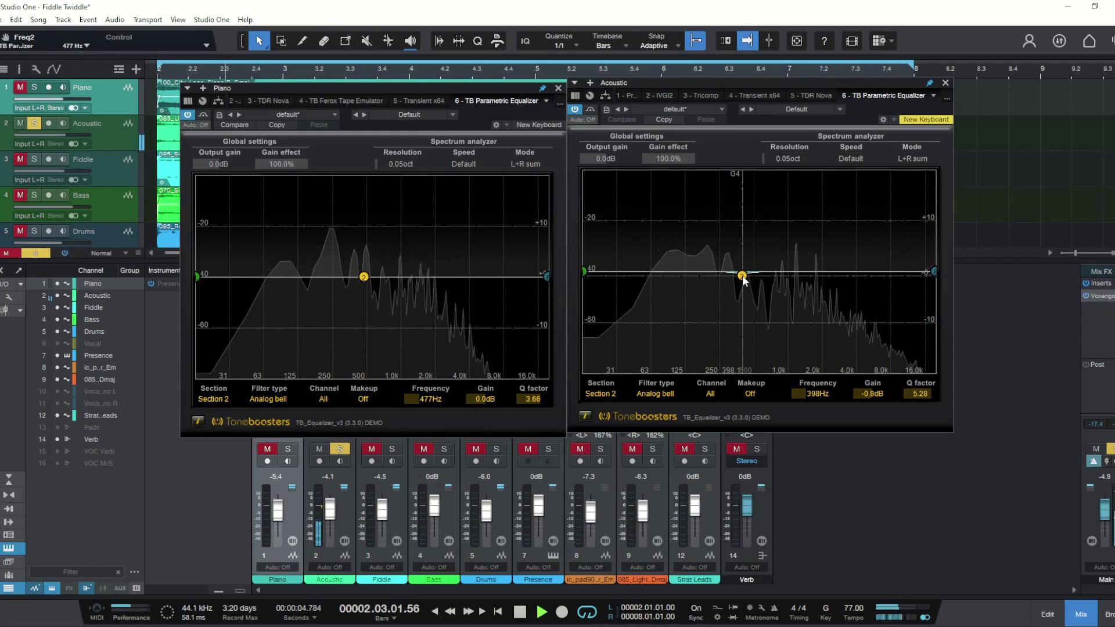
- Re-solo Piano and sweep the deep Acoustic cut up to about 3618 Hz at -12.2 dB
{"action": "left_click", "coordinate": [287, 449]}
{"action": "left_click", "coordinate": [260, 448]}
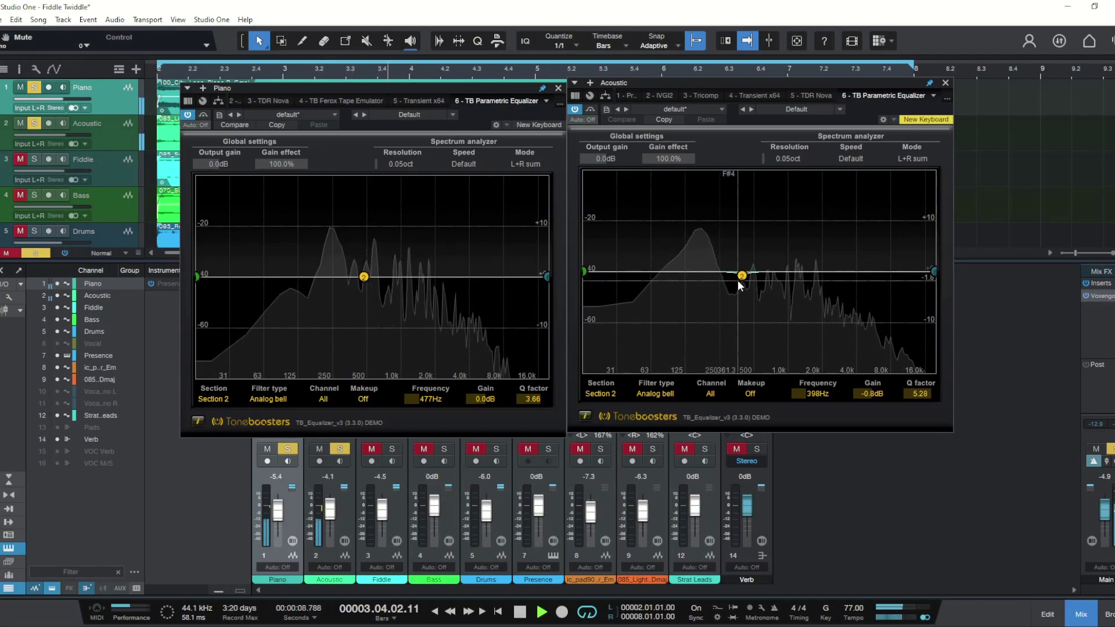
{"action": "left_click_drag", "start_coordinate": [742, 276], "coordinate": [865, 339]}
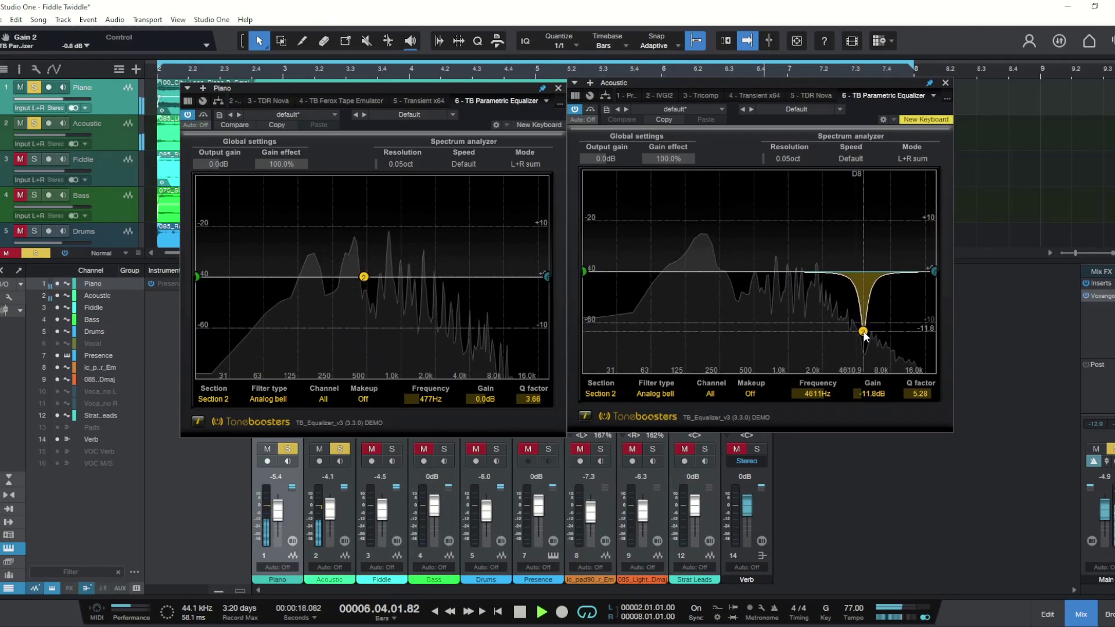
{"action": "left_click_drag", "start_coordinate": [863, 333], "coordinate": [848, 277]}
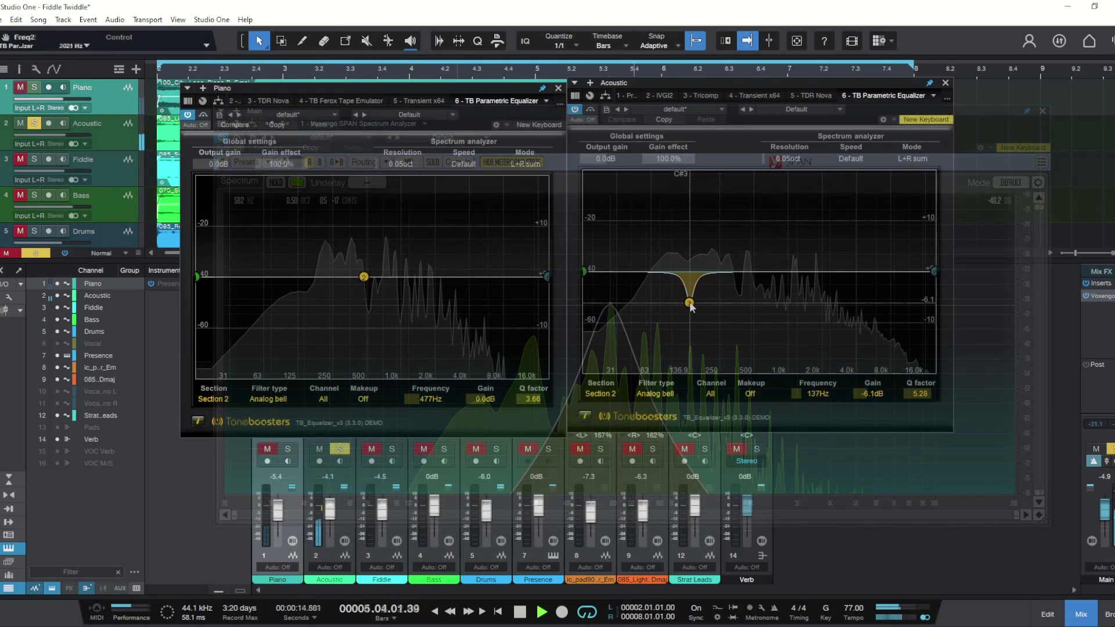
- Nudge the Acoustic cut near 130 Hz, solo Piano, then move the cut to 264 Hz at -11.3 dB
{"action": "left_click_drag", "start_coordinate": [691, 307], "coordinate": [689, 310]}
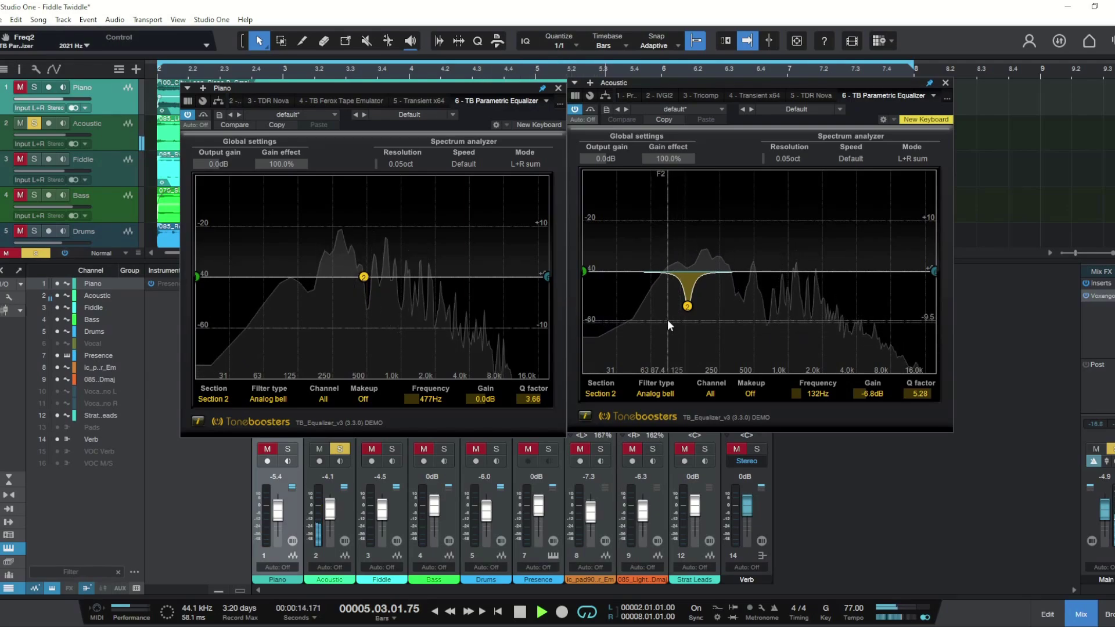
{"action": "left_click_drag", "start_coordinate": [687, 308], "coordinate": [688, 273]}
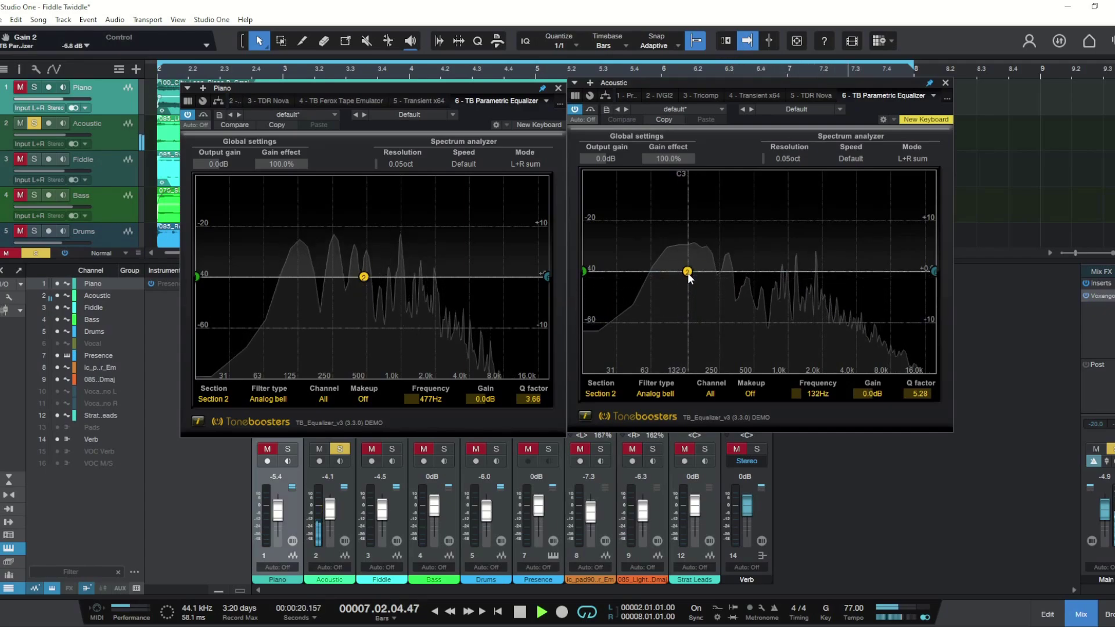
{"action": "left_click", "coordinate": [287, 450]}
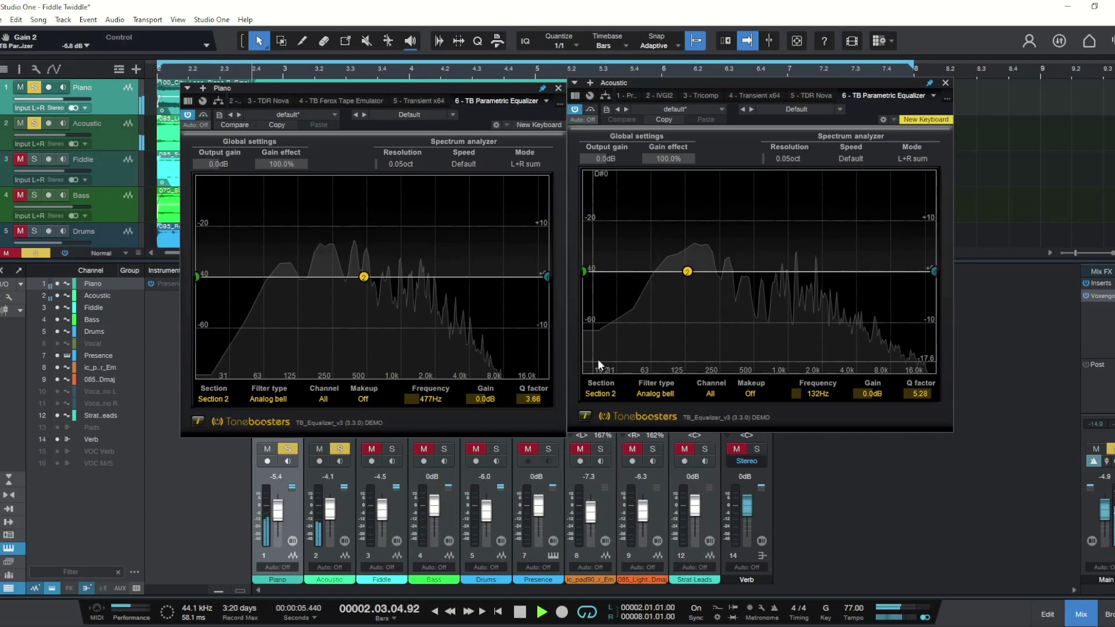
{"action": "left_click_drag", "start_coordinate": [688, 271], "coordinate": [724, 335]}
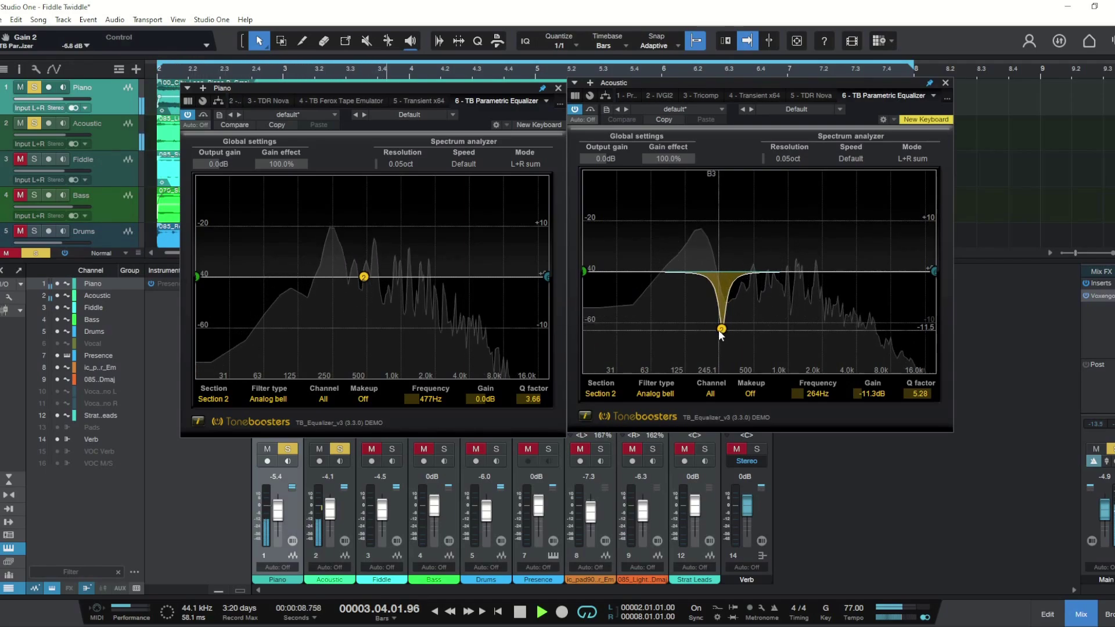
- Sweep the Acoustic band-2 cut down to 158 Hz and set its depth to about -16.1 dB
{"action": "left_click_drag", "start_coordinate": [718, 330], "coordinate": [701, 352]}
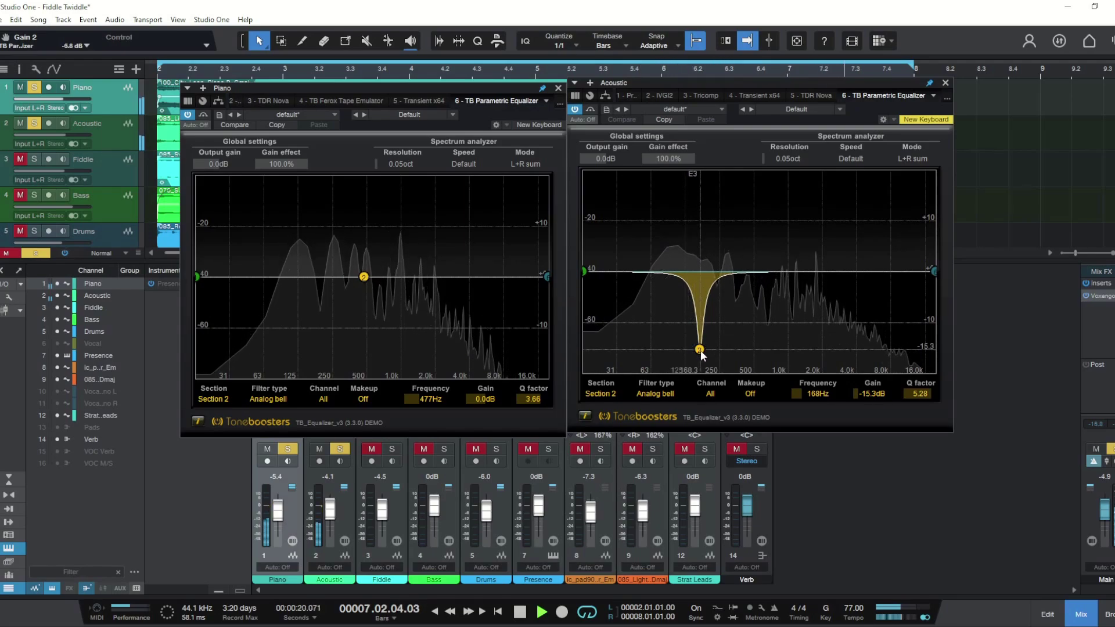
{"action": "left_click_drag", "start_coordinate": [701, 355], "coordinate": [699, 357]}
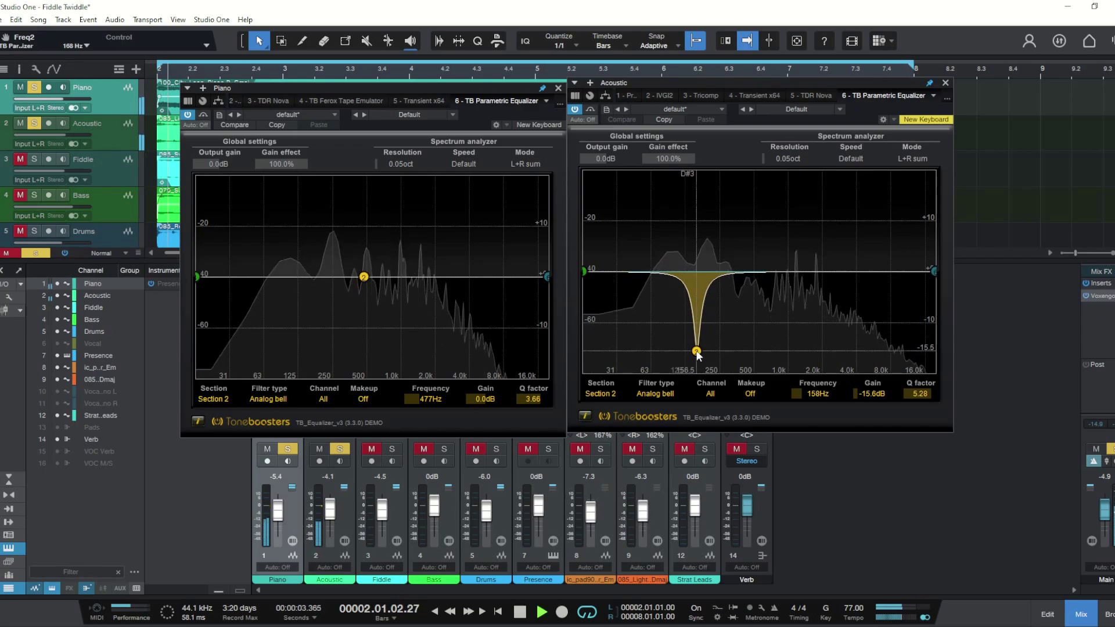
{"action": "left_click_drag", "start_coordinate": [871, 394], "coordinate": [886, 415]}
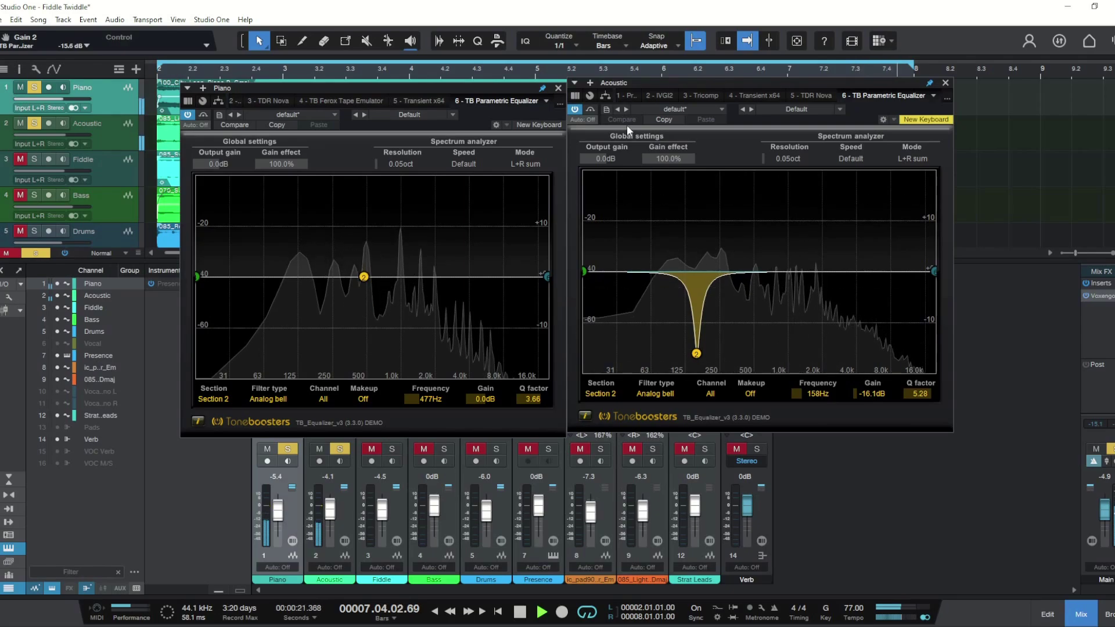
- A/B both EQs bypassed and on, then ease the Acoustic 158 Hz cut to -3.0 dB, Q 2.02
{"action": "left_click", "coordinate": [575, 110]}
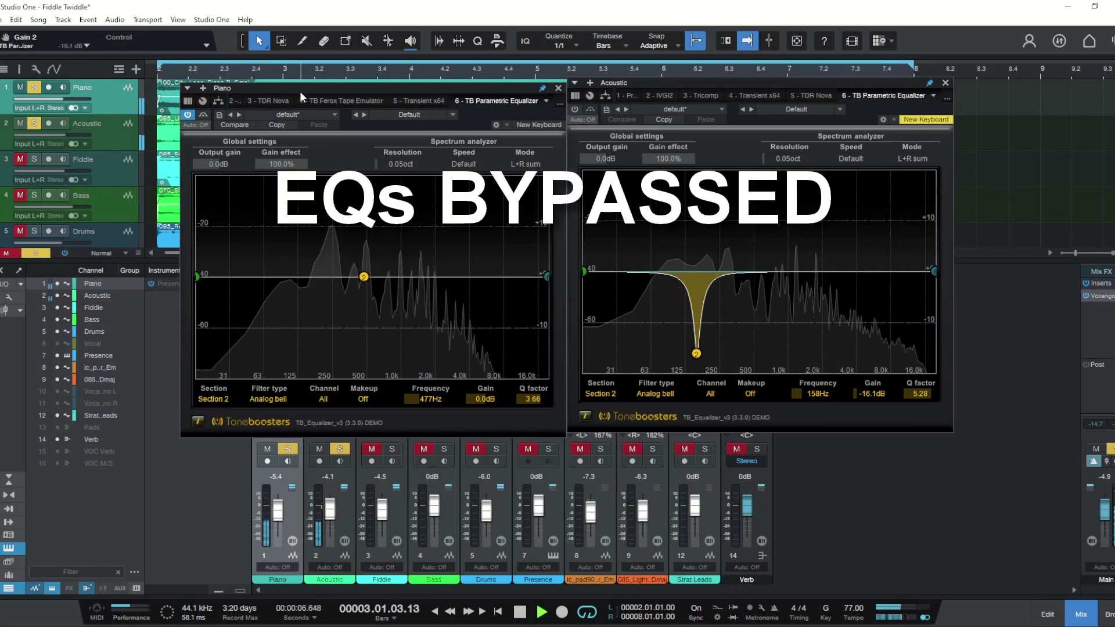
{"action": "left_click", "coordinate": [339, 510]}
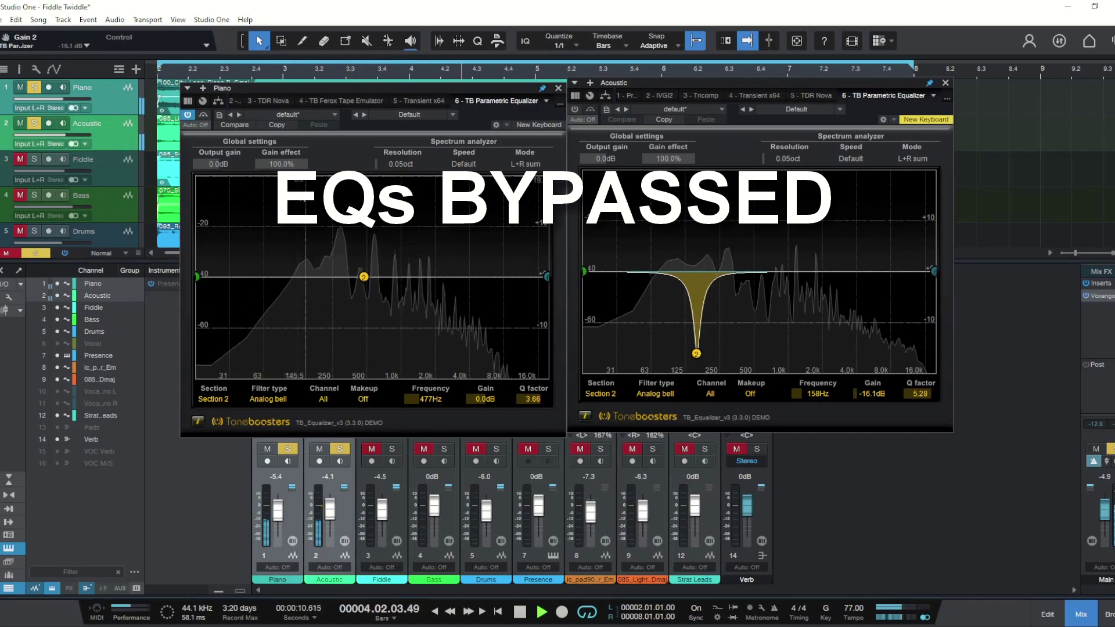
{"action": "left_click", "coordinate": [188, 114]}
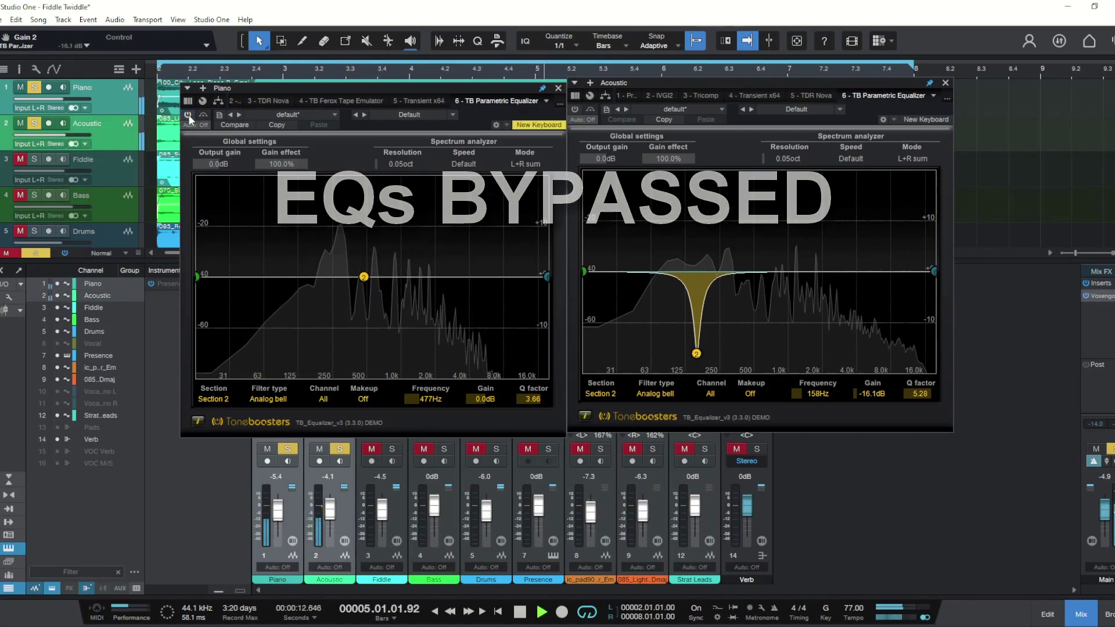
{"action": "left_click", "coordinate": [188, 114]}
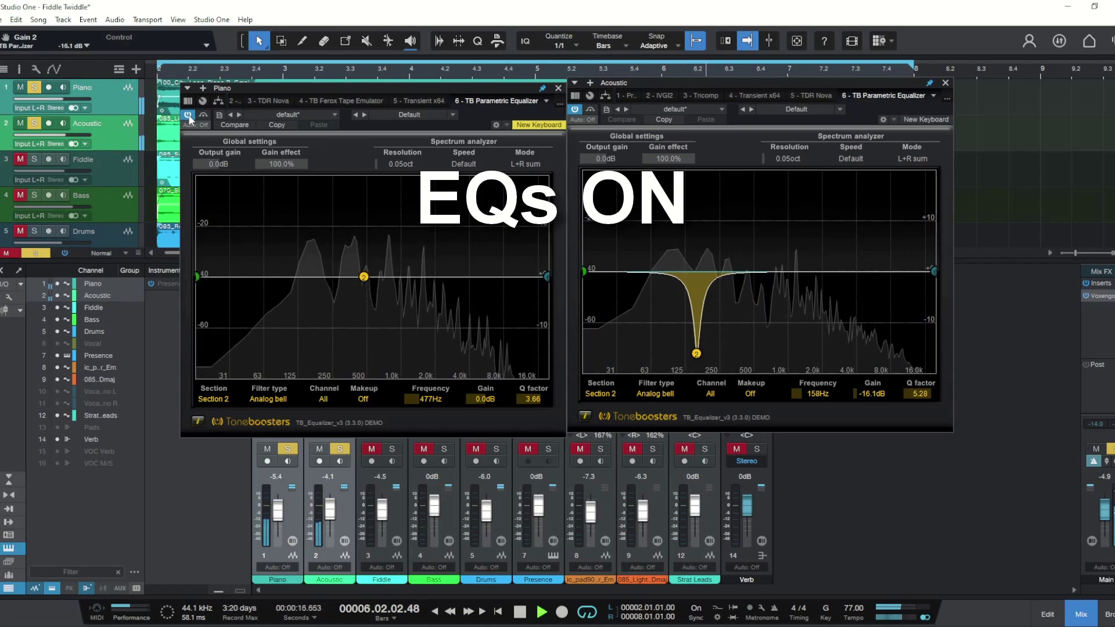
{"action": "left_click", "coordinate": [188, 113]}
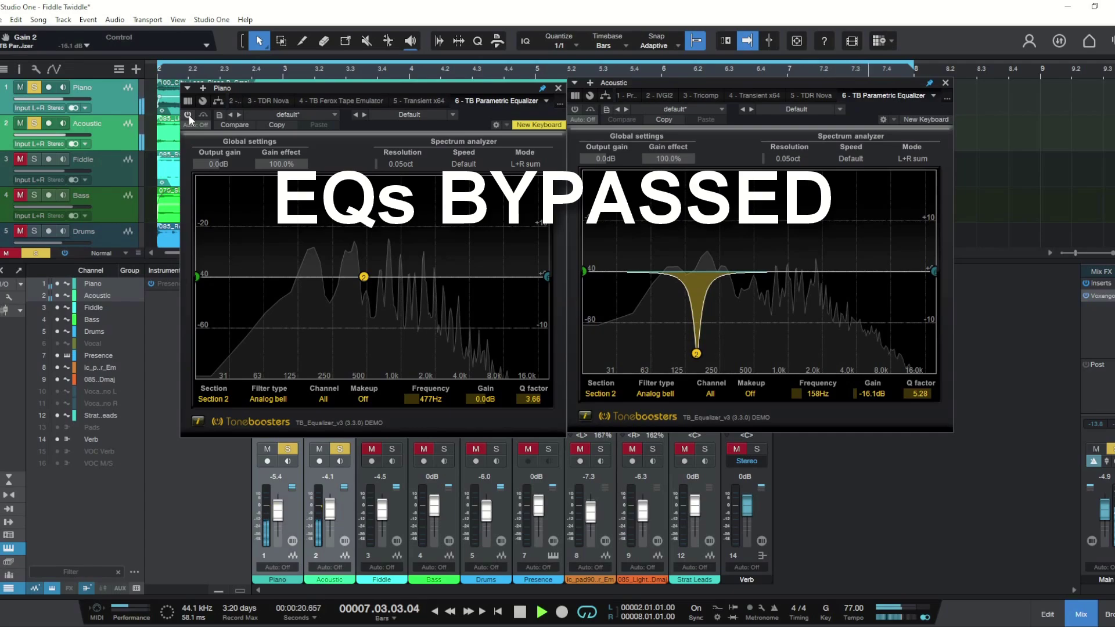
{"action": "left_click", "coordinate": [188, 114]}
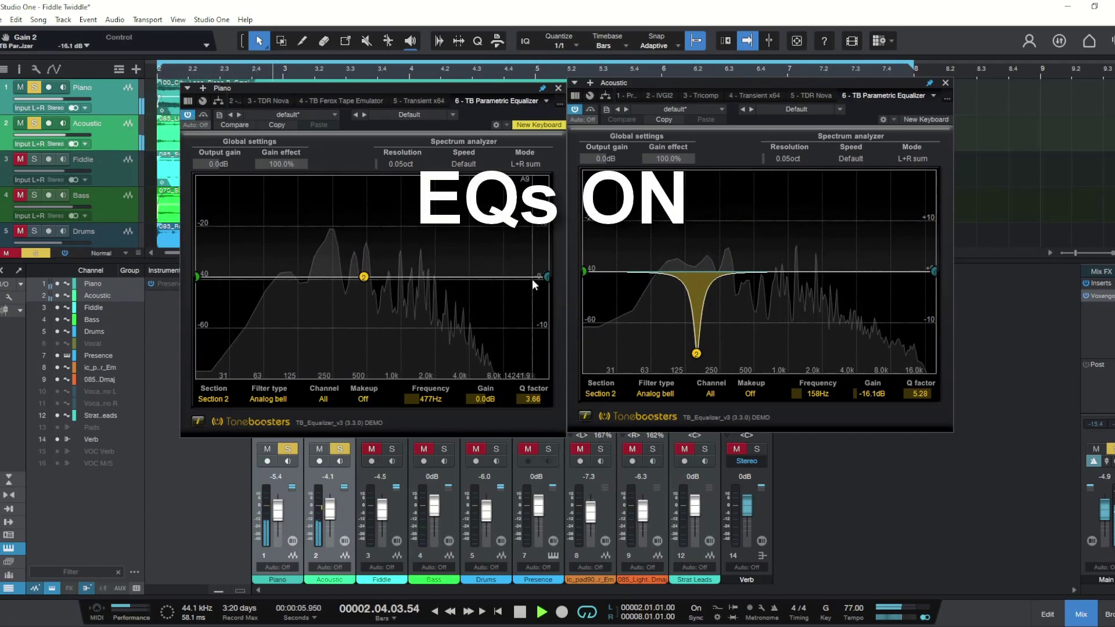
{"action": "mouse_move", "coordinate": [856, 392]}
{"action": "left_mouse_down"}
{"action": "mouse_move", "coordinate": [891, 385]}
{"action": "mouse_move", "coordinate": [941, 397]}
{"action": "mouse_move", "coordinate": [860, 409]}
{"action": "mouse_move", "coordinate": [891, 415]}
{"action": "mouse_move", "coordinate": [963, 398]}
{"action": "mouse_move", "coordinate": [892, 409]}
{"action": "mouse_move", "coordinate": [867, 393]}
{"action": "left_mouse_up"}
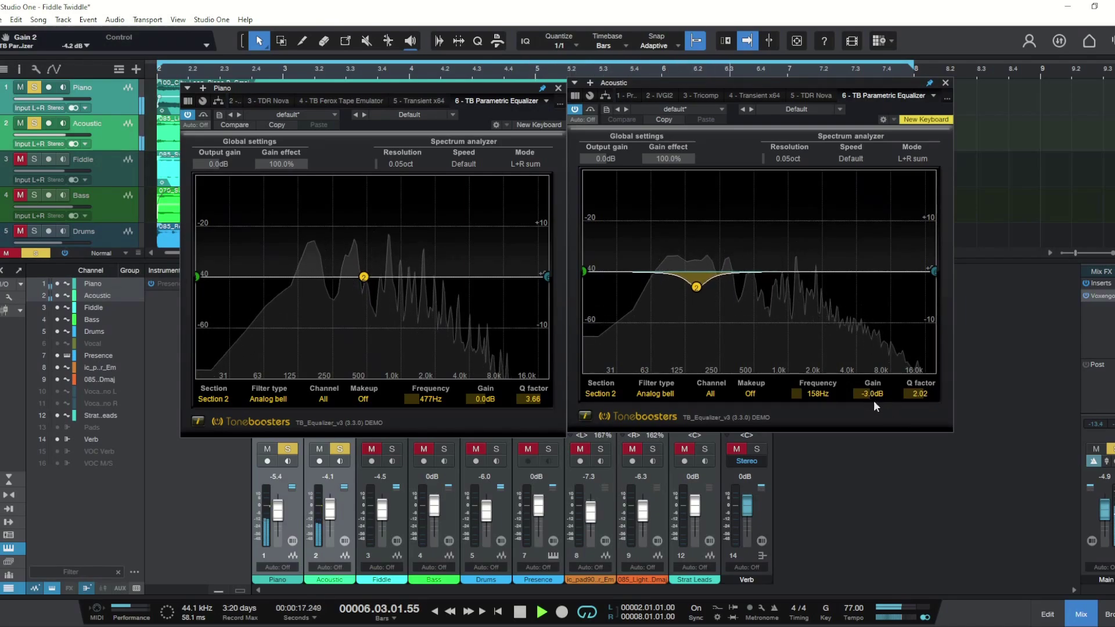
- Lower the Acoustic 158 Hz cut's Q from 2.02 to about 1.33
{"action": "left_click_drag", "start_coordinate": [907, 397], "coordinate": [904, 403]}
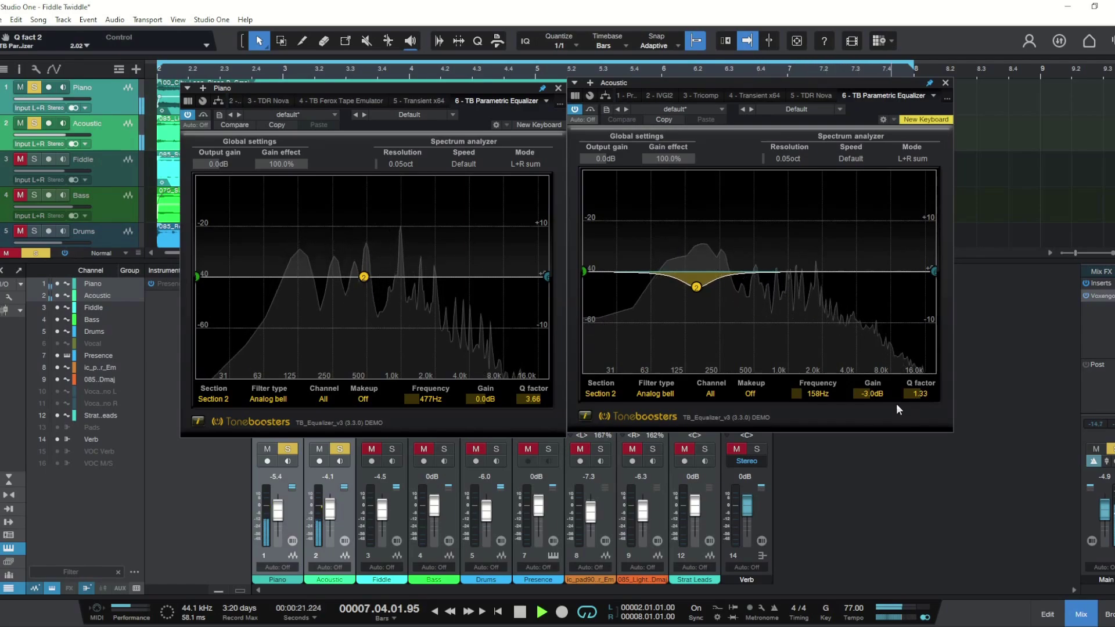
- Compare with both EQs bypassed, re-enable them, and start a deep narrow cut on Piano's band 2
{"action": "left_click", "coordinate": [573, 109]}
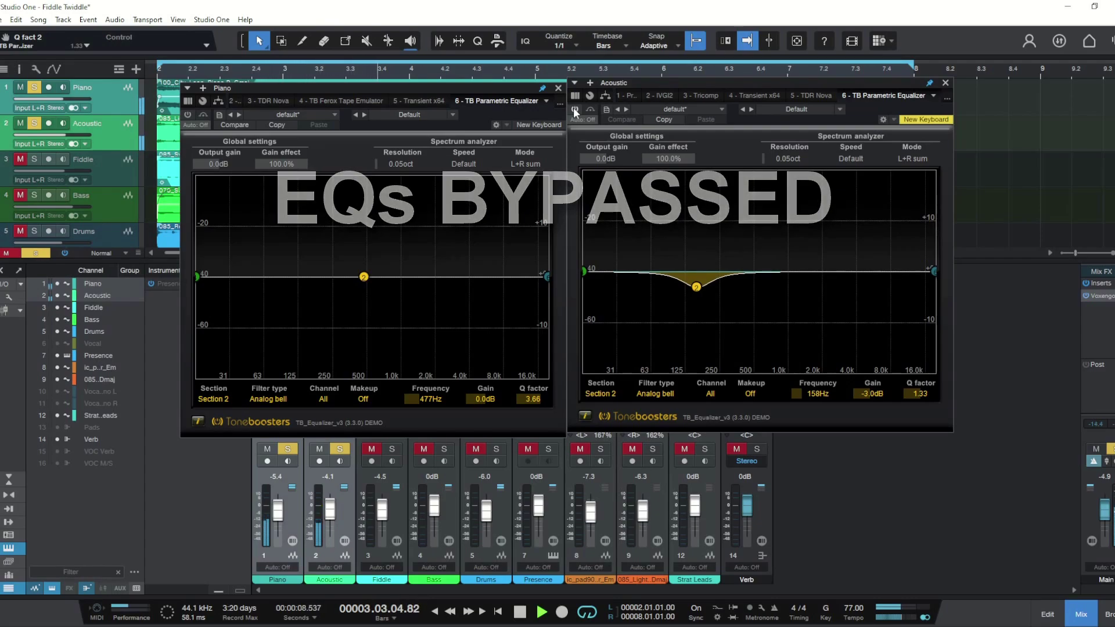
{"action": "left_click", "coordinate": [574, 108]}
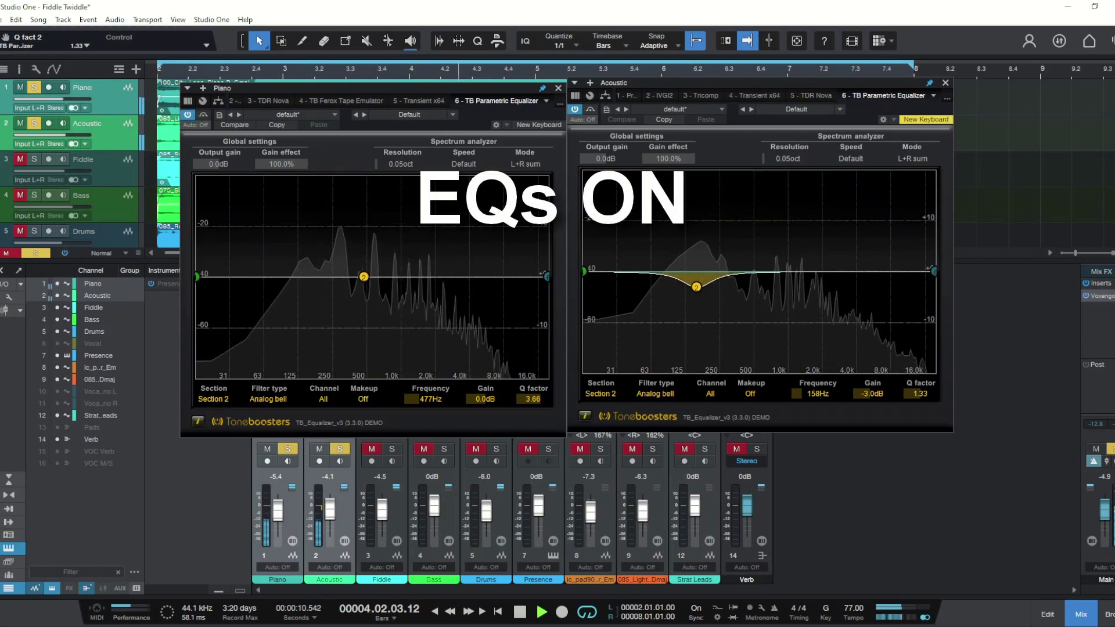
{"action": "left_click", "coordinate": [364, 278]}
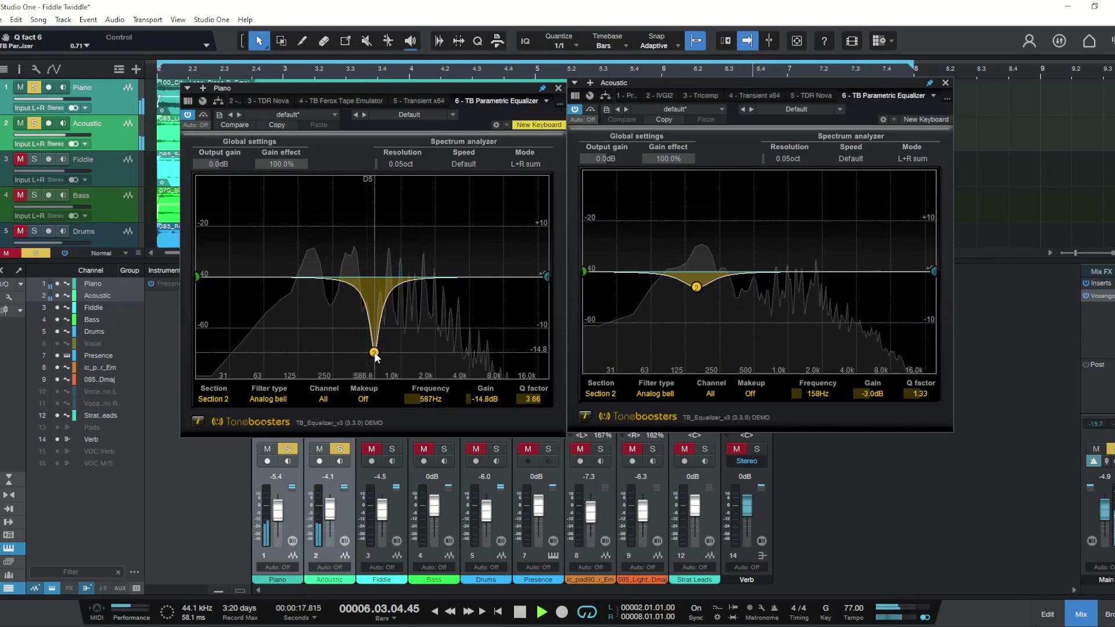
- Sweep the Piano cut up to 695 Hz and ease its gain to about -7.7 dB
{"action": "left_click_drag", "start_coordinate": [375, 355], "coordinate": [384, 352]}
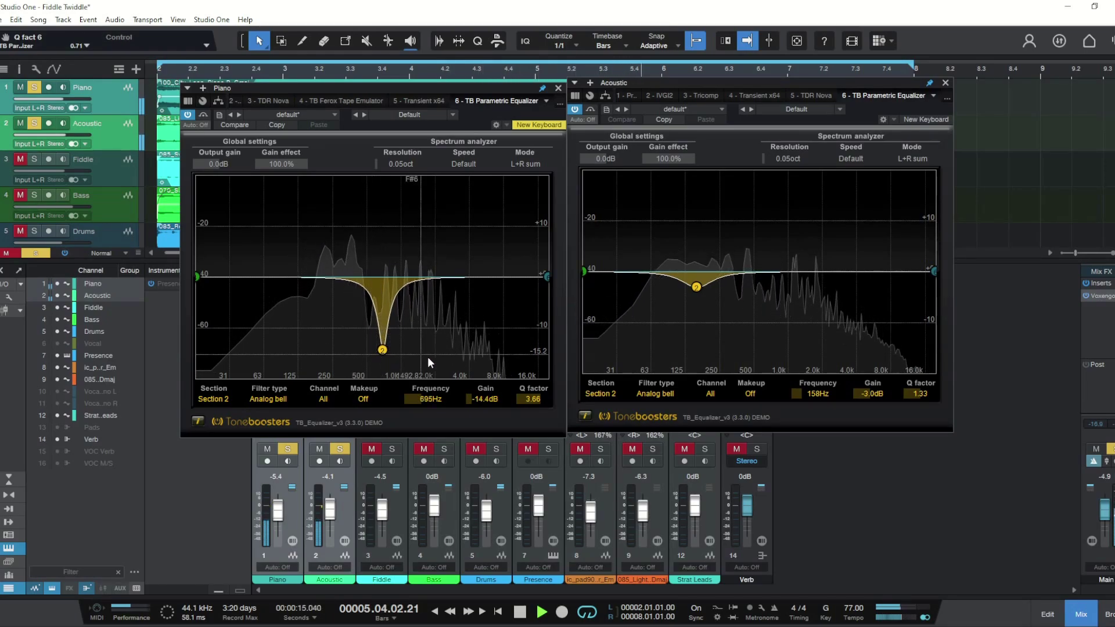
{"action": "left_click_drag", "start_coordinate": [462, 398], "coordinate": [564, 435]}
- After an A/B check, widen Piano's 695 Hz cut to Q 0.71 at -5.1 dB; deepen Acoustic's to -8.5 dB
{"action": "left_click", "coordinate": [187, 114]}
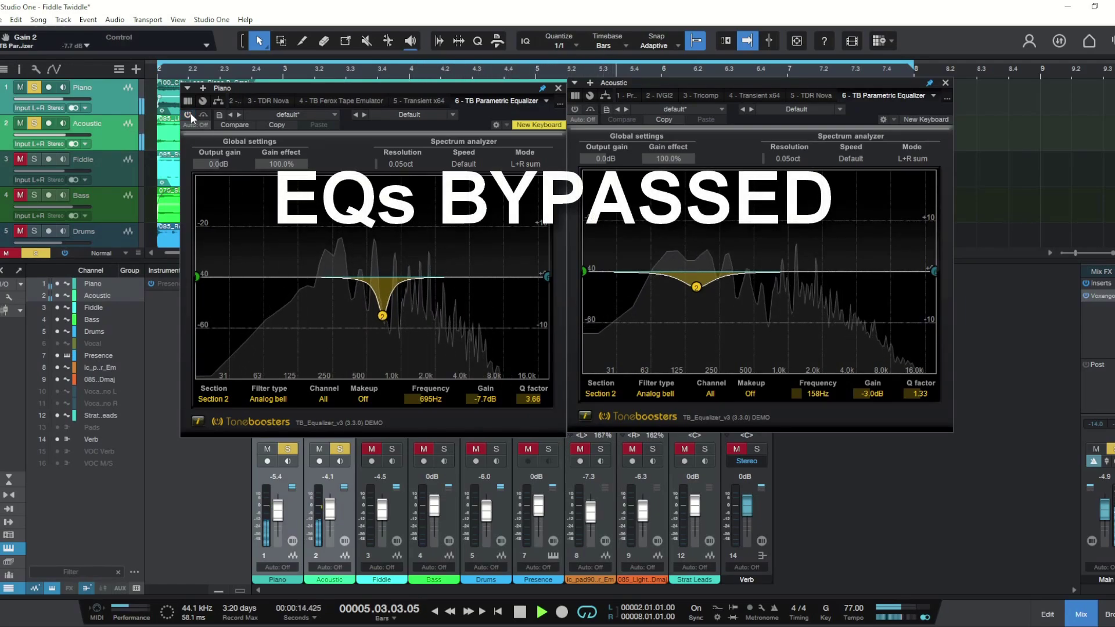
{"action": "left_click", "coordinate": [186, 114]}
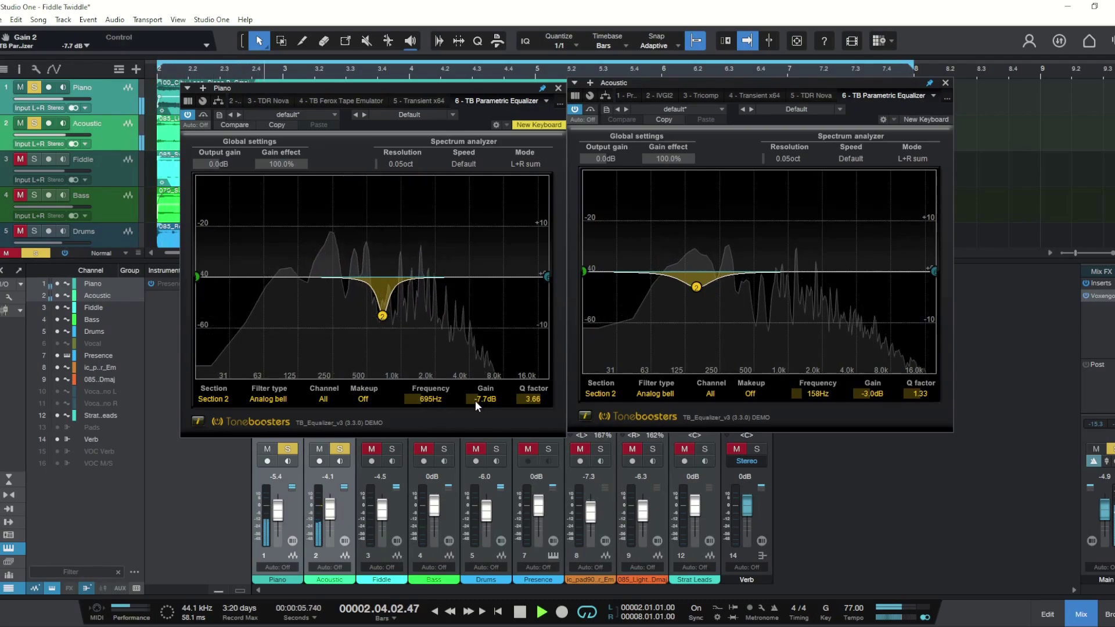
{"action": "mouse_move", "coordinate": [475, 401]}
{"action": "left_mouse_down"}
{"action": "mouse_move", "coordinate": [525, 399]}
{"action": "mouse_move", "coordinate": [461, 402]}
{"action": "mouse_move", "coordinate": [489, 402]}
{"action": "left_mouse_up"}
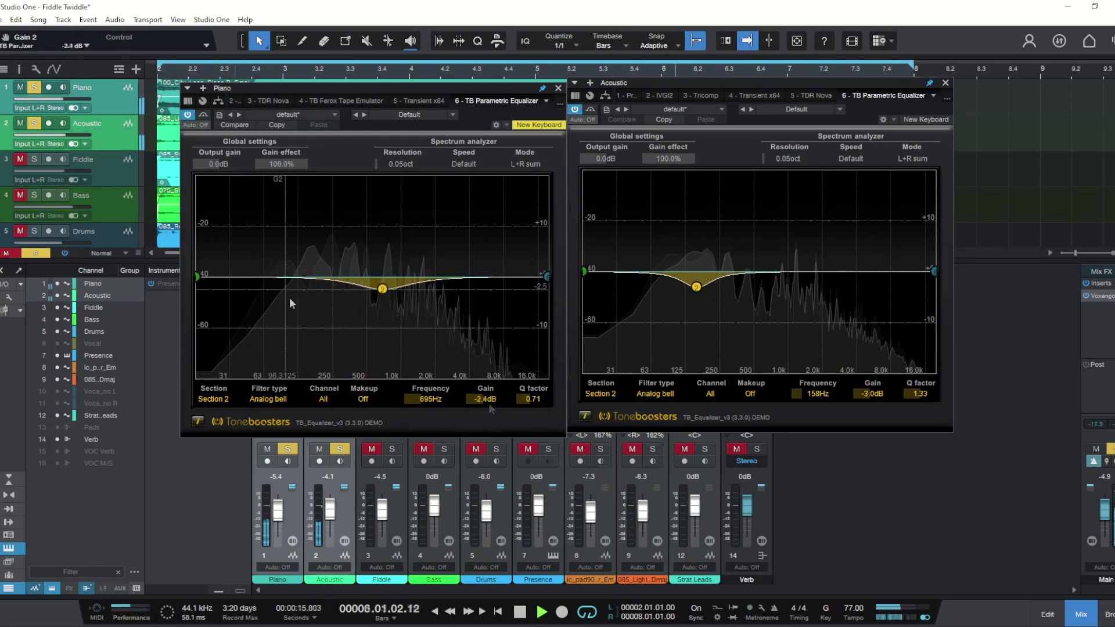
{"action": "left_click_drag", "start_coordinate": [869, 395], "coordinate": [846, 407]}
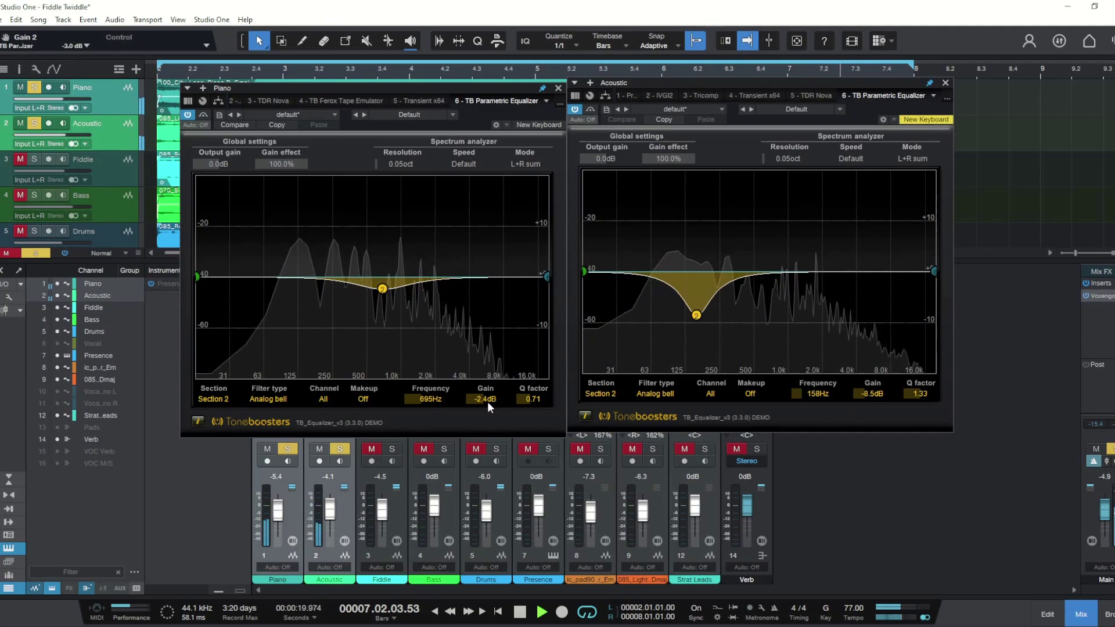
{"action": "left_click_drag", "start_coordinate": [487, 401], "coordinate": [471, 401]}
- A/B the EQs, then ease Piano's cut to -2.1 dB and Acoustic's 158 Hz cut to -4.5 dB
{"action": "left_click", "coordinate": [187, 113]}
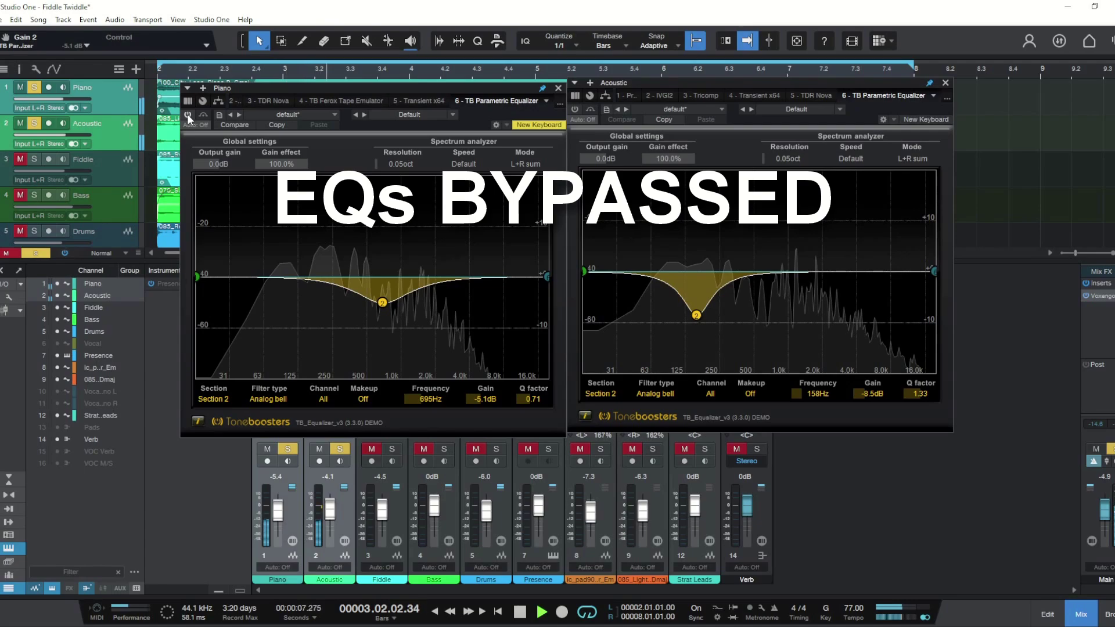
{"action": "left_click", "coordinate": [187, 114]}
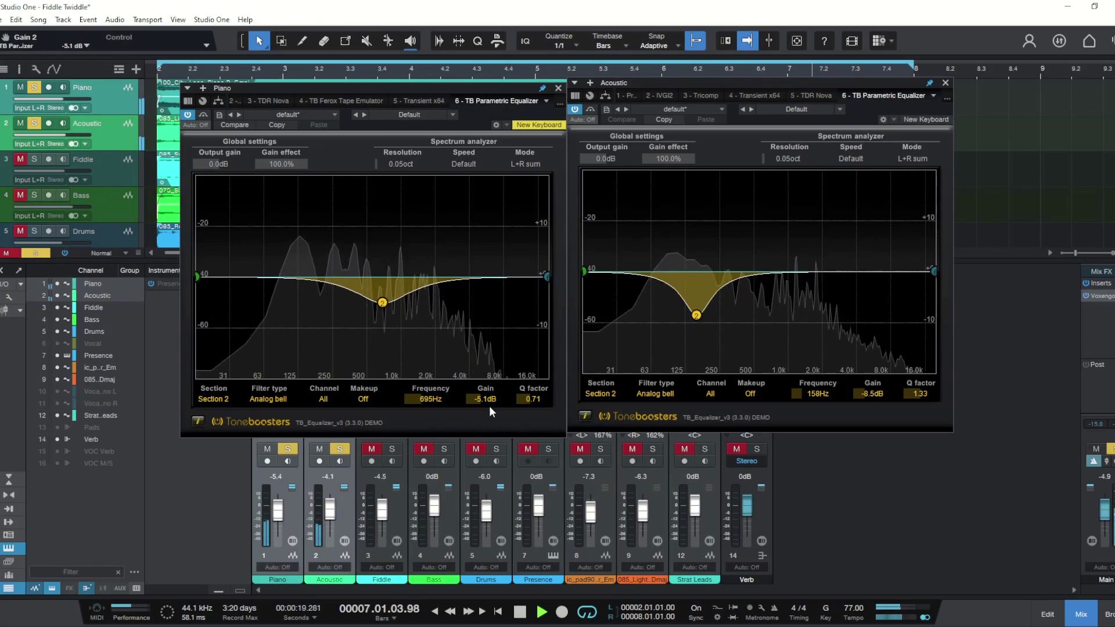
{"action": "mouse_move", "coordinate": [489, 406]}
{"action": "left_mouse_down"}
{"action": "mouse_move", "coordinate": [479, 399]}
{"action": "mouse_move", "coordinate": [498, 401]}
{"action": "left_mouse_up"}
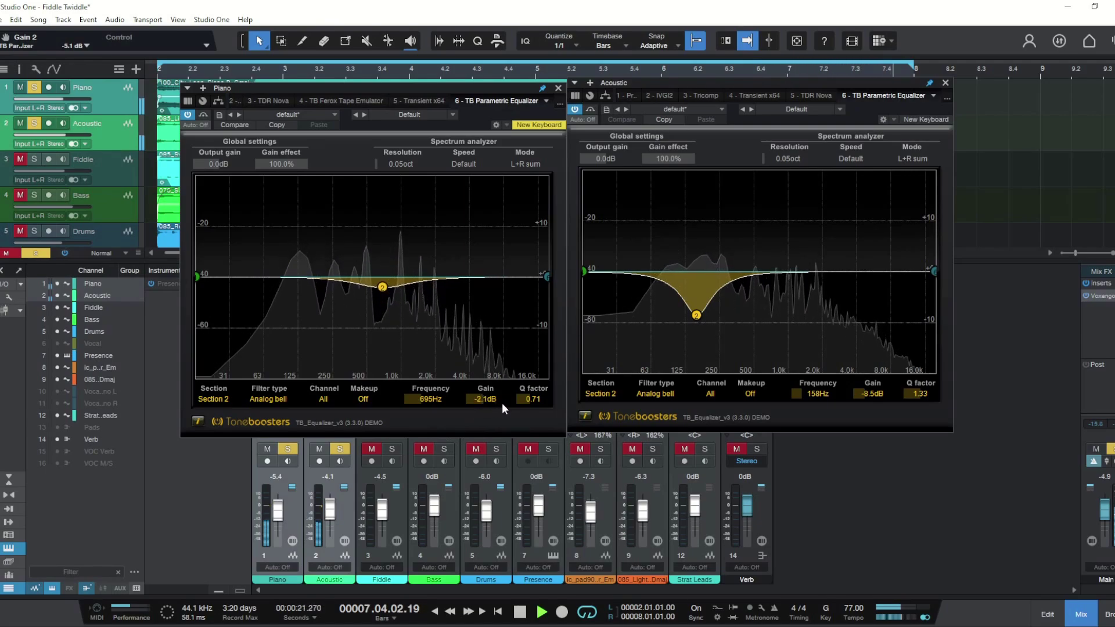
{"action": "left_click_drag", "start_coordinate": [865, 394], "coordinate": [903, 393]}
- Ease the acoustic guitar's 158 Hz cut to -4.2 dB at Q 1.35, and deepen the piano's 695 Hz cut to -3.7 dB
{"action": "left_click", "coordinate": [346, 450]}
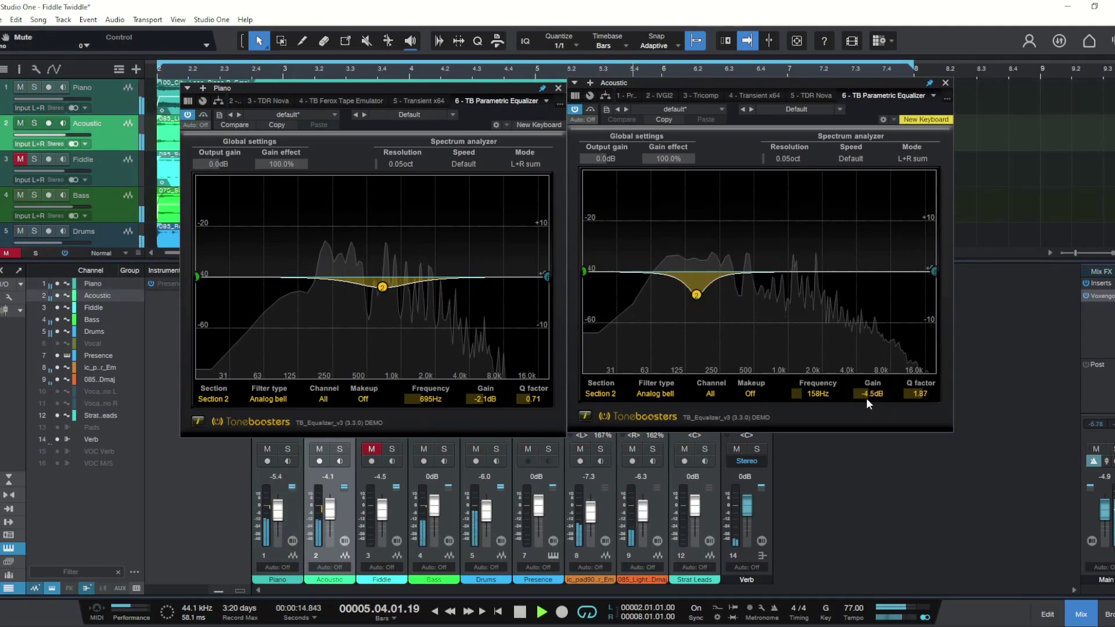
{"action": "mouse_move", "coordinate": [865, 399]}
{"action": "left_mouse_down"}
{"action": "mouse_move", "coordinate": [914, 401]}
{"action": "mouse_move", "coordinate": [872, 398]}
{"action": "left_mouse_up"}
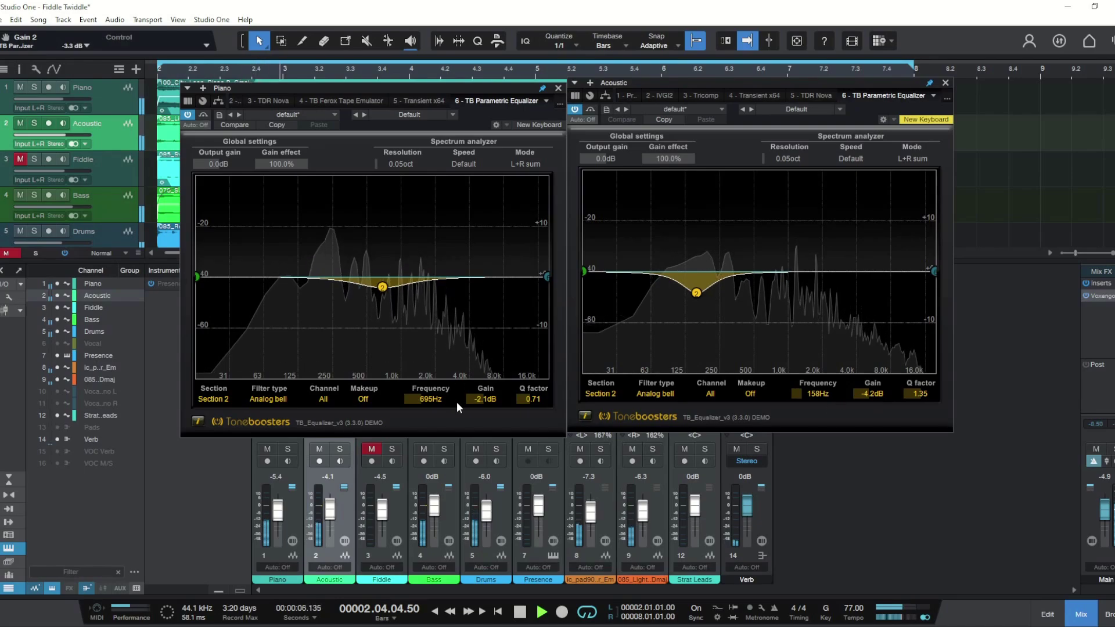
{"action": "left_click_drag", "start_coordinate": [483, 398], "coordinate": [481, 402]}
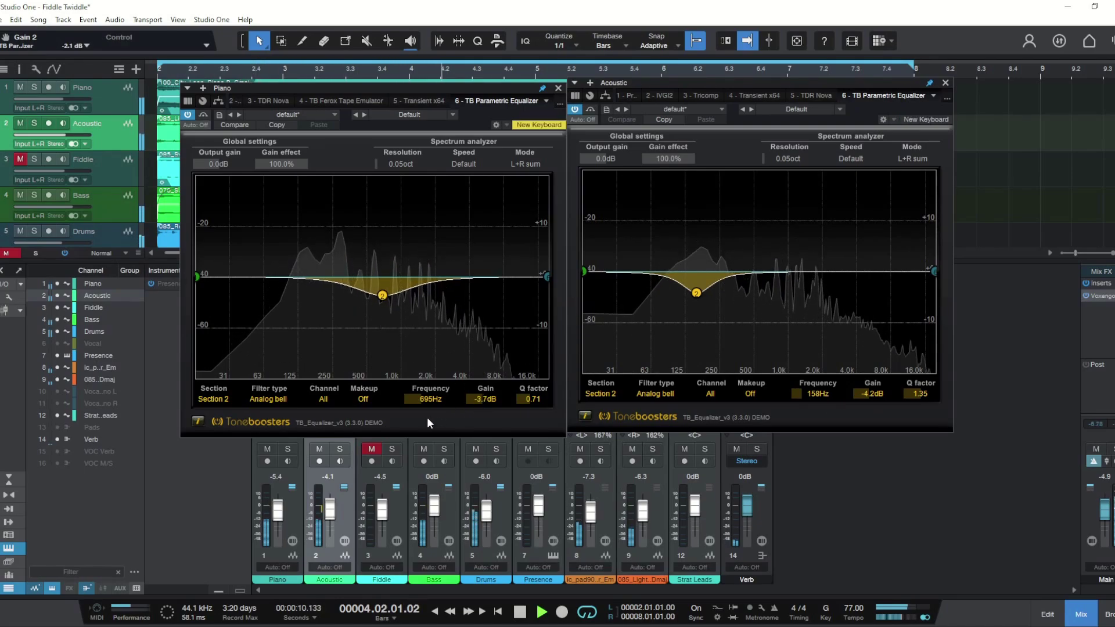
- A/B the piano and acoustic EQs by bypassing and re-enabling them, and unmute the Fiddle track
{"action": "left_click", "coordinate": [188, 115]}
{"action": "left_click", "coordinate": [575, 110]}
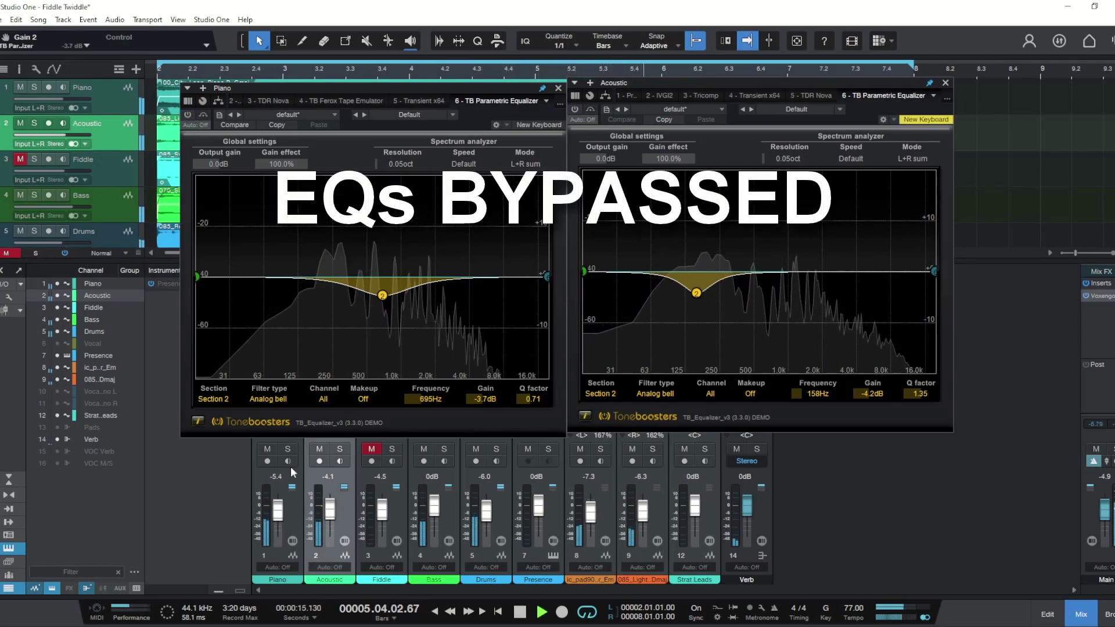
{"action": "left_click", "coordinate": [188, 115]}
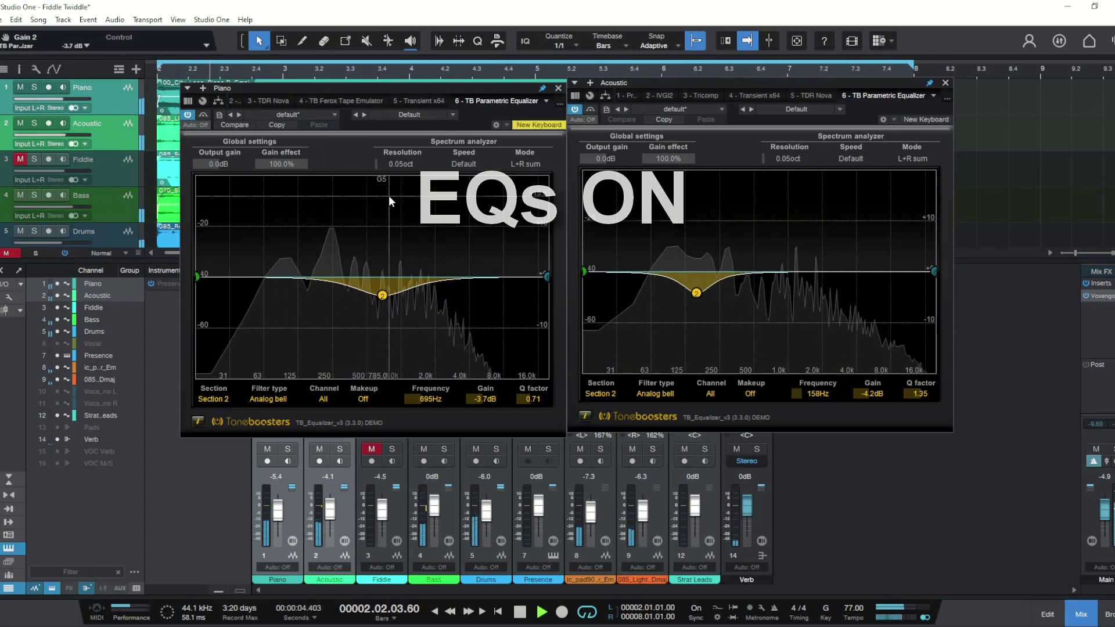
{"action": "left_click", "coordinate": [366, 450]}
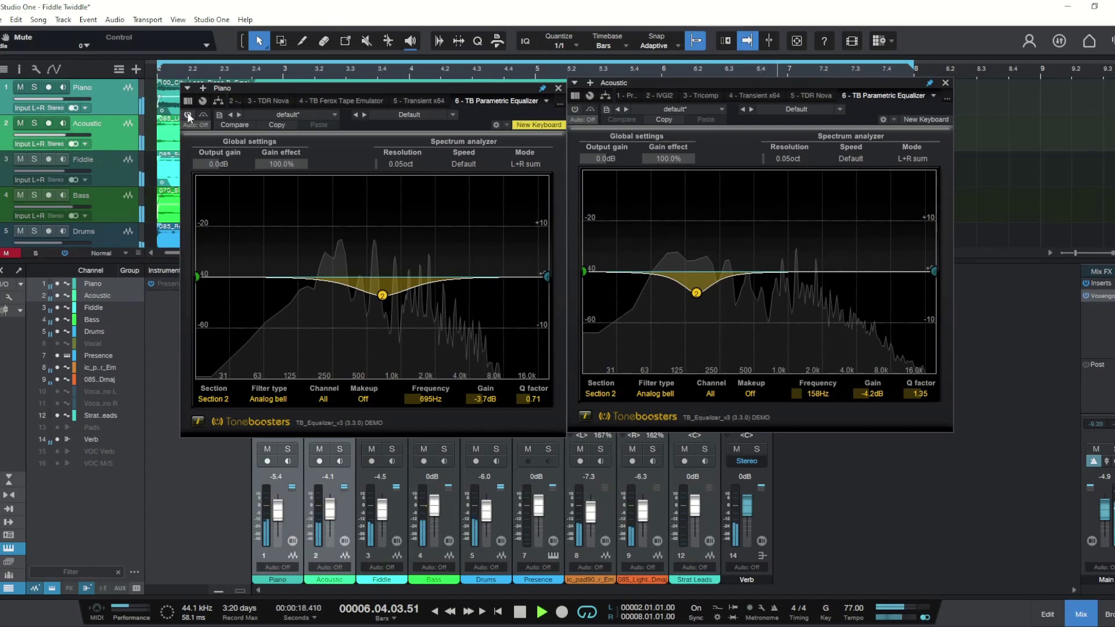
{"action": "left_click", "coordinate": [188, 115]}
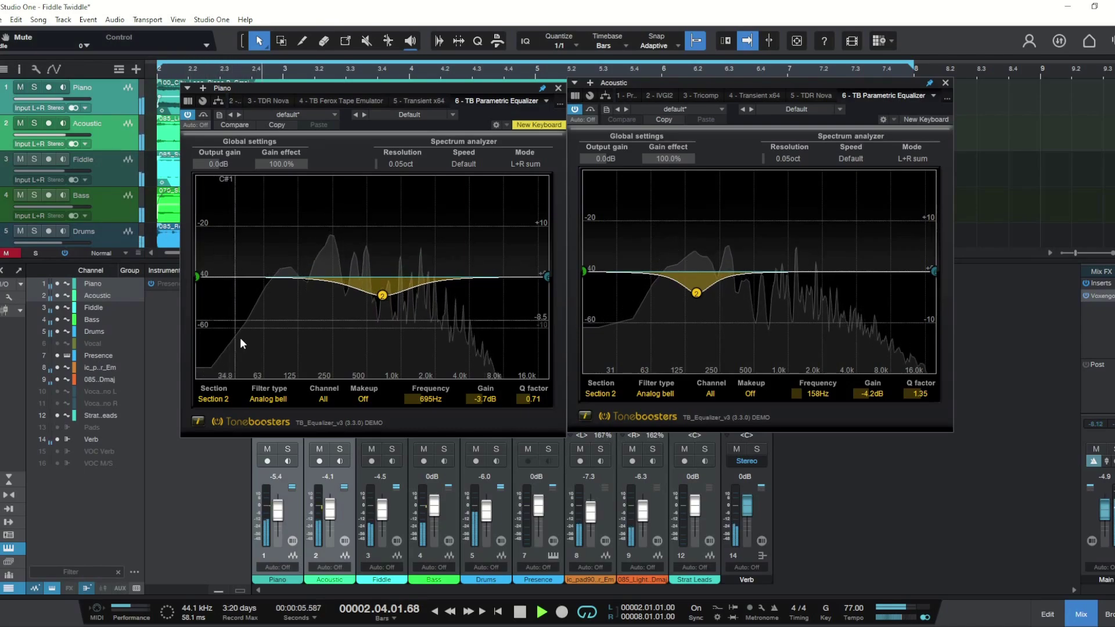
- Raise the Piano fader to -4.7 dB and Acoustic to -3.5 dB, turn both EQs on, and stop playback
{"action": "scroll", "coordinate": [331, 510], "scroll_direction": "up", "scroll_amount": 2}
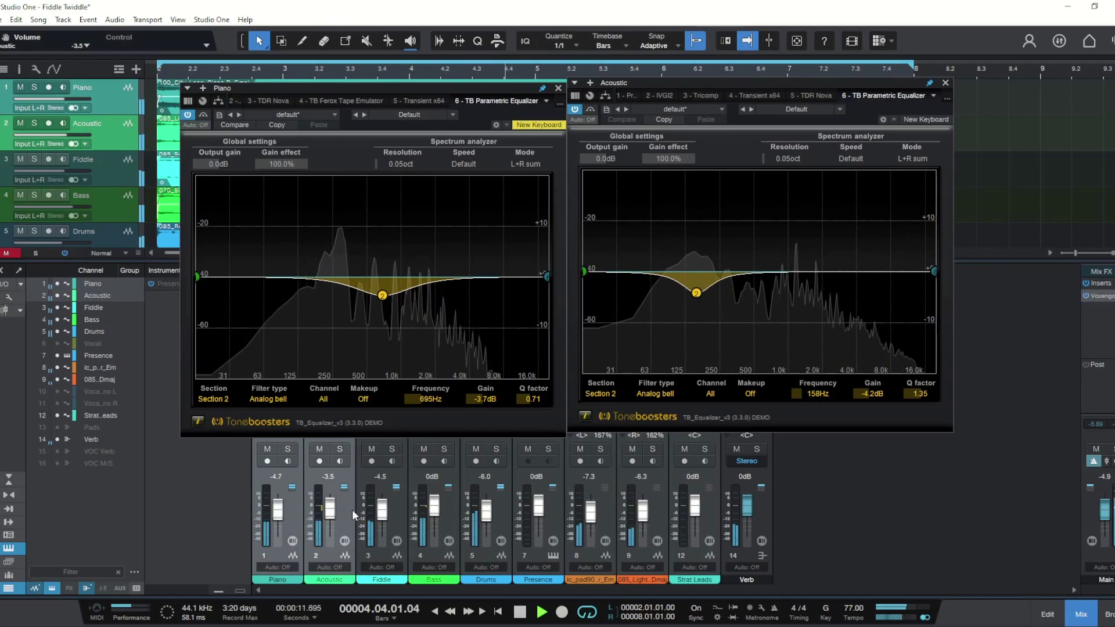
{"action": "left_click", "coordinate": [187, 114]}
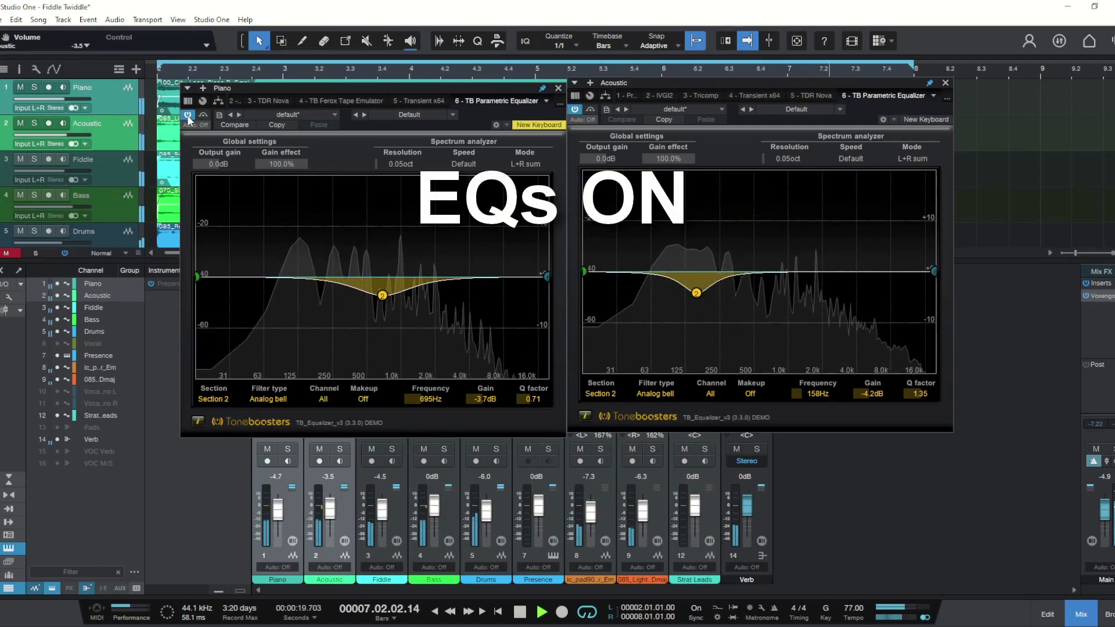
{"action": "key", "text": "space"}
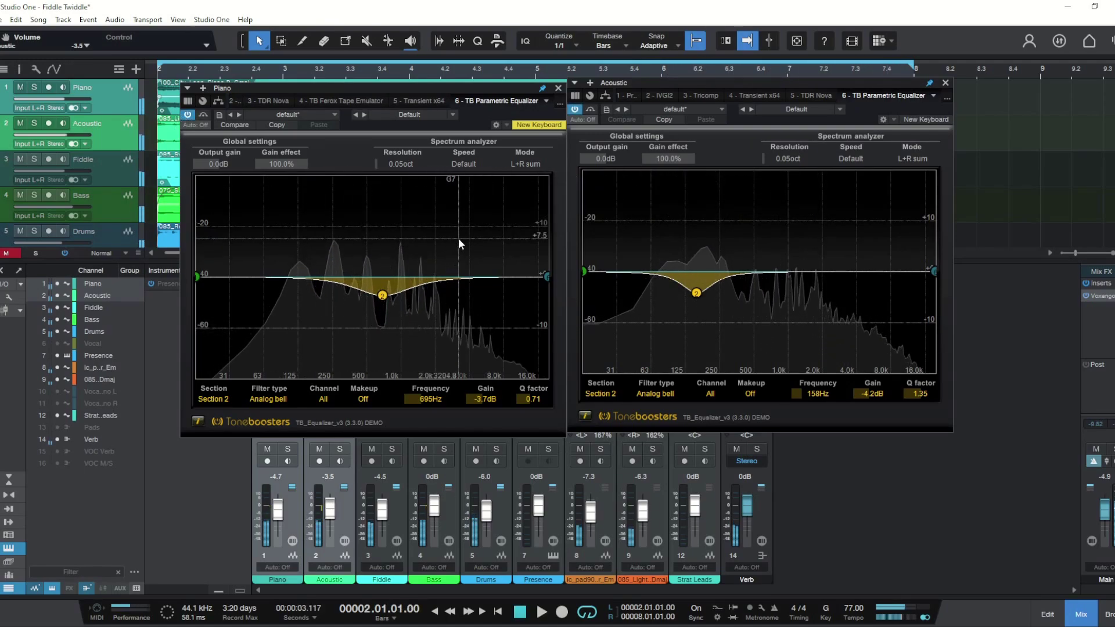